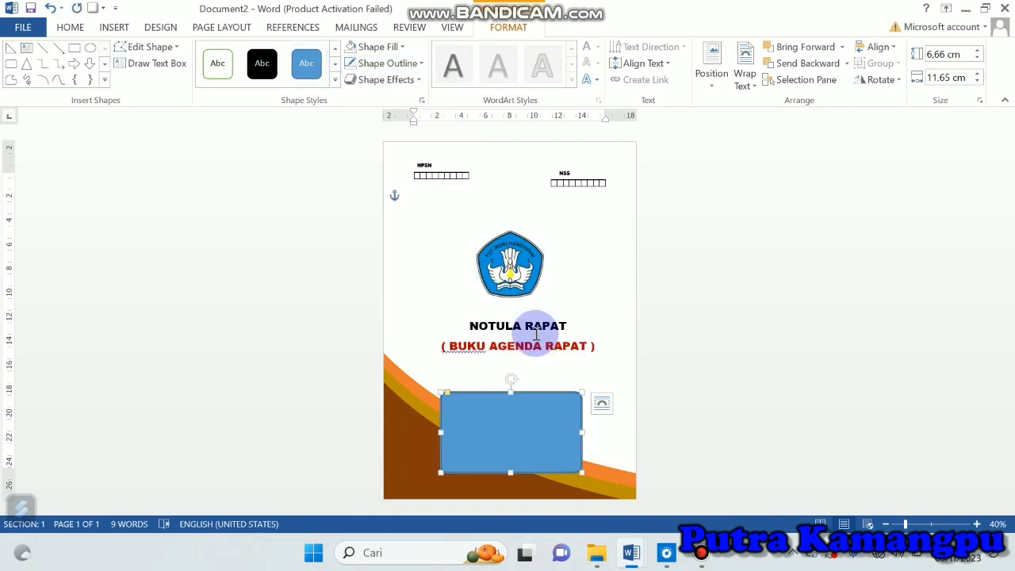
Shorten the rounded rectangle near the page bottom to about 5.65 cm high and fill it with white.
{"action": "left_click_drag", "start_coordinate": [510, 392], "coordinate": [510, 404]}
{"action": "left_click_drag", "start_coordinate": [512, 473], "coordinate": [512, 472]}
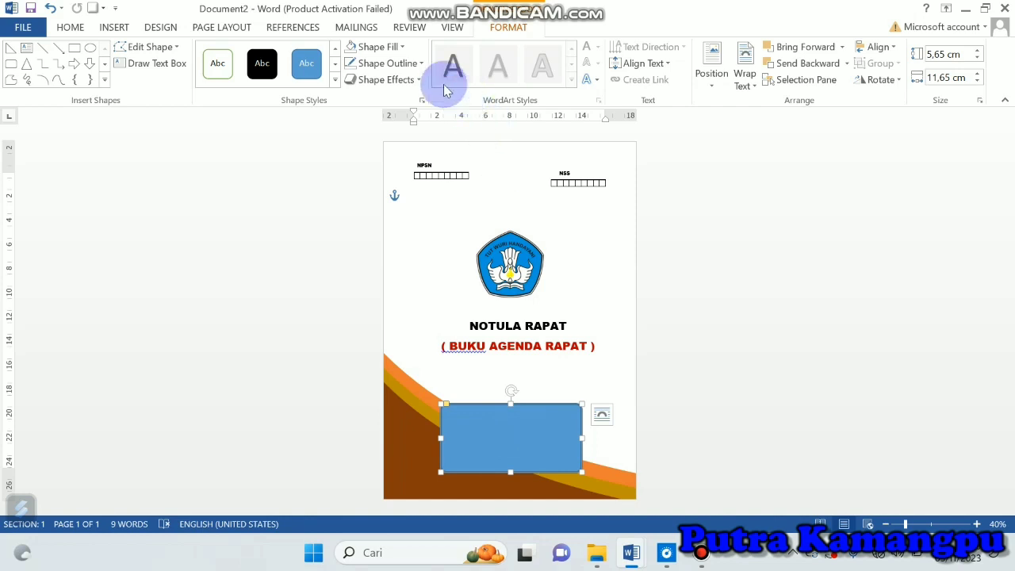
{"action": "left_click", "coordinate": [404, 47]}
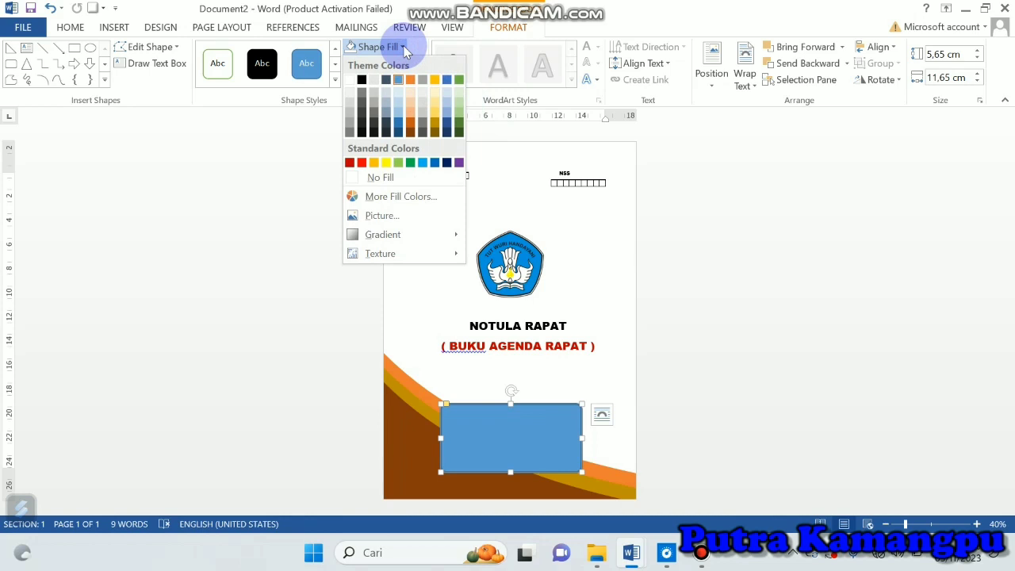
{"action": "left_click", "coordinate": [351, 83]}
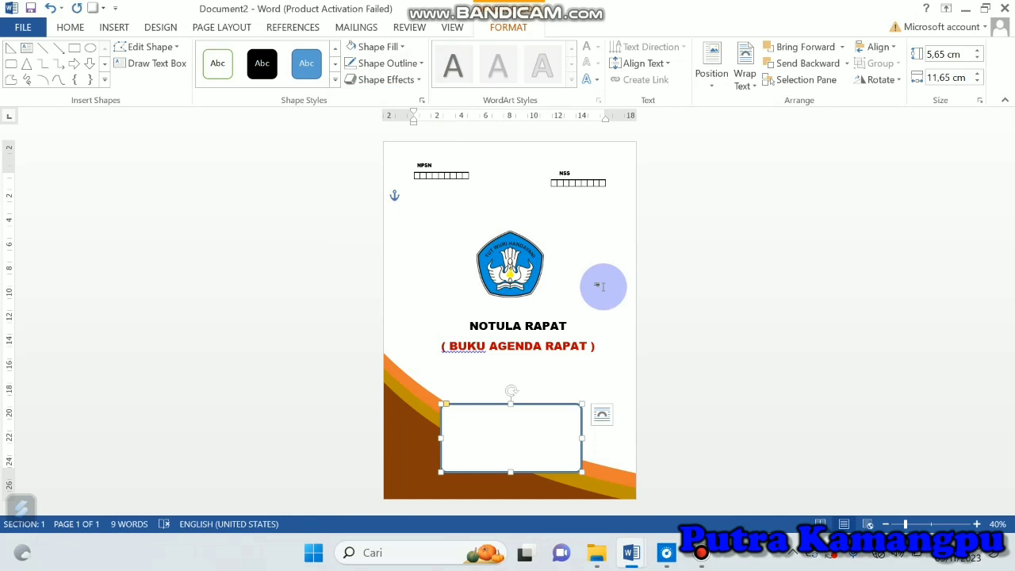
{"action": "left_click", "coordinate": [620, 326]}
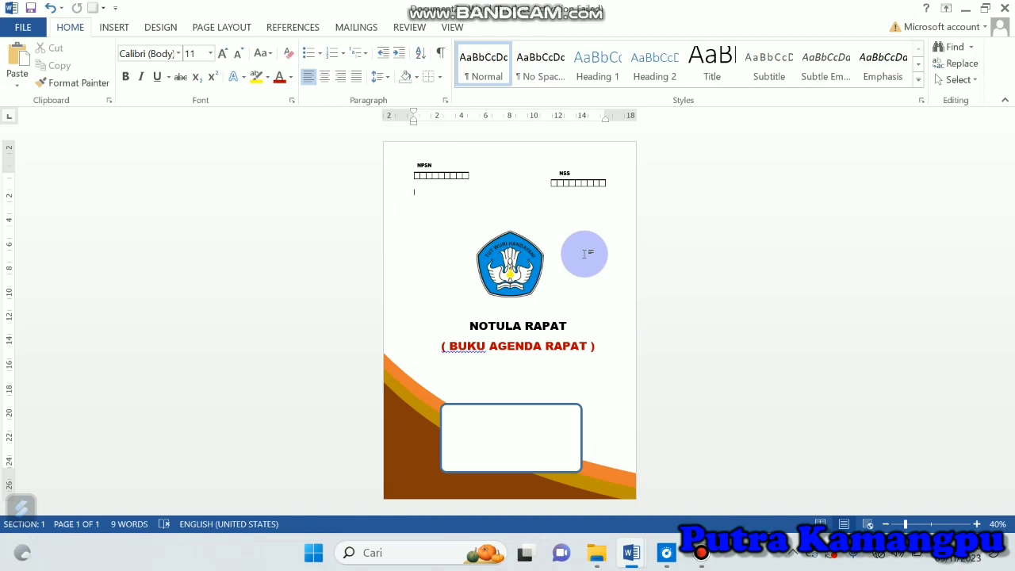
Draw a rectangle about 29.6 cm high and 20.93 cm wide covering the whole page, and remove its outline.
{"action": "left_click", "coordinate": [112, 29]}
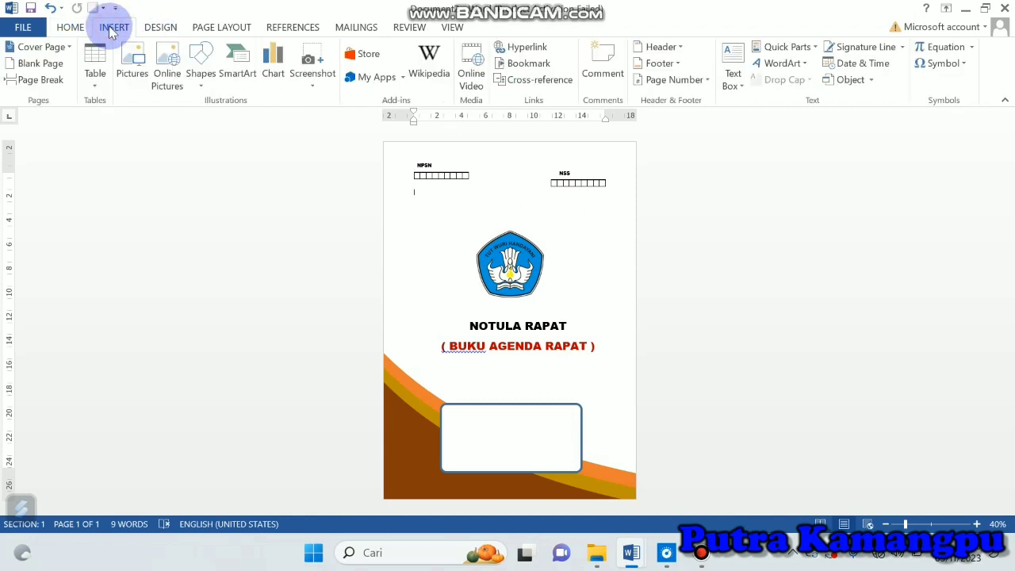
{"action": "left_click", "coordinate": [201, 61]}
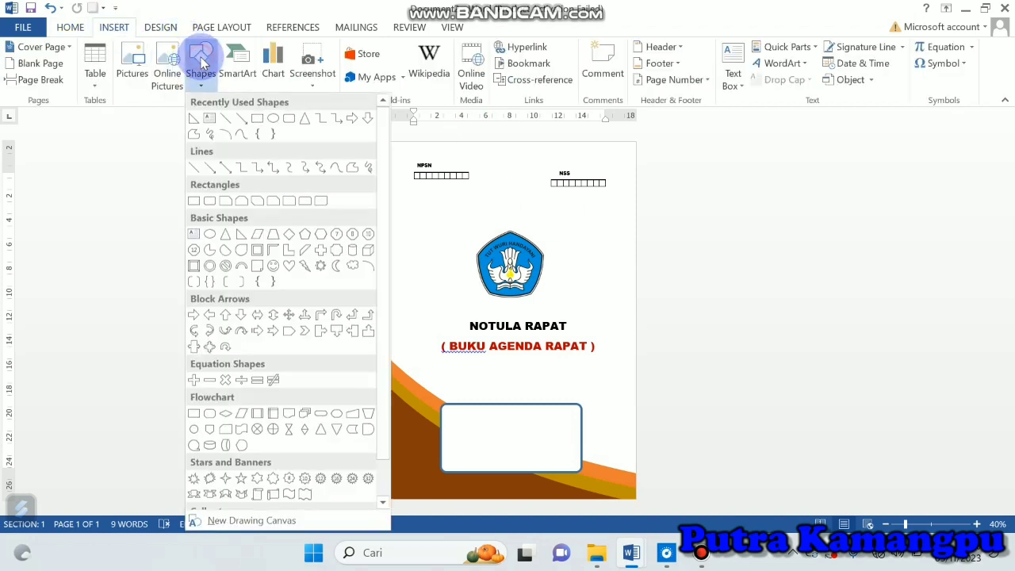
{"action": "left_click", "coordinate": [258, 120]}
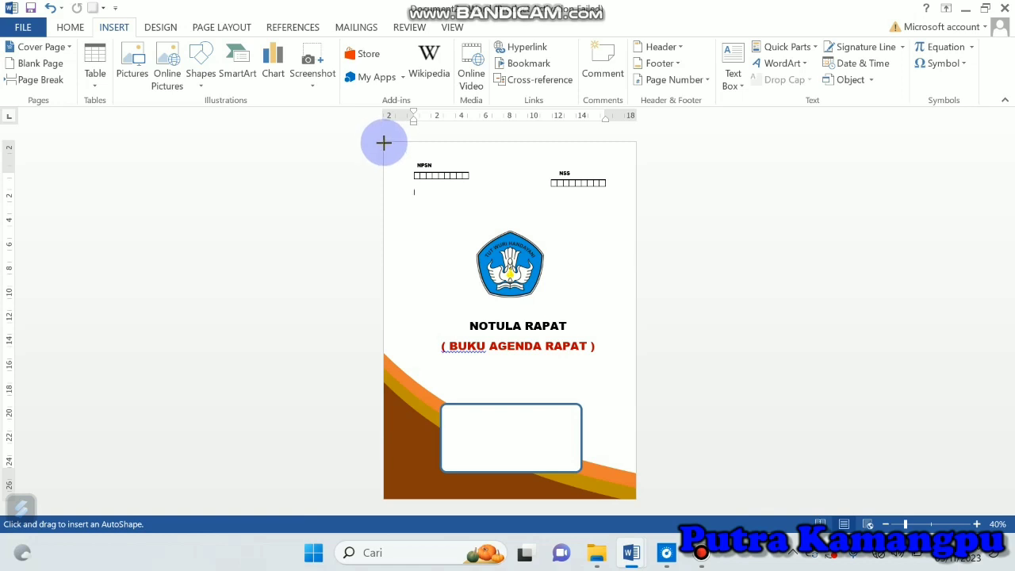
{"action": "mouse_move", "coordinate": [383, 142]}
{"action": "left_mouse_down"}
{"action": "mouse_move", "coordinate": [430, 154]}
{"action": "mouse_move", "coordinate": [584, 333]}
{"action": "mouse_move", "coordinate": [638, 474]}
{"action": "mouse_move", "coordinate": [637, 500]}
{"action": "left_mouse_up"}
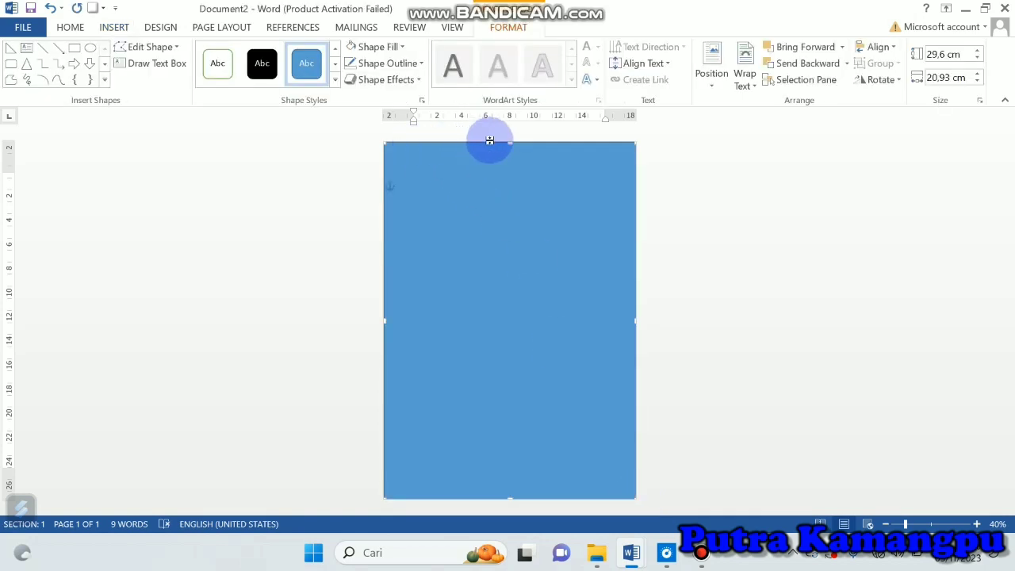
{"action": "left_click", "coordinate": [421, 63]}
{"action": "left_click", "coordinate": [413, 196]}
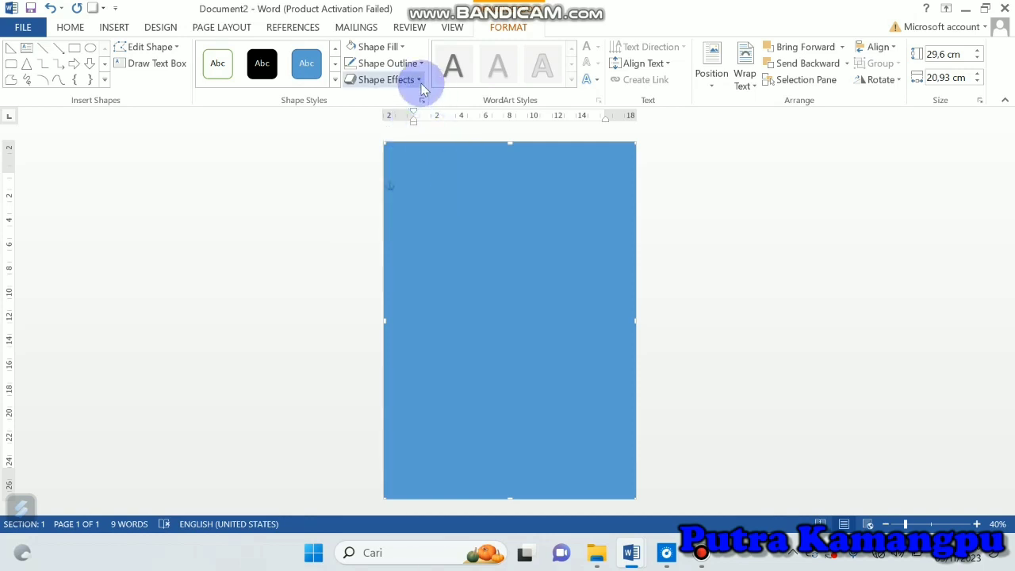
Fill the page-sized rectangle with standard blue and apply the first dark-variation gradient, darkest at the upper-left corner.
{"action": "left_click", "coordinate": [405, 48]}
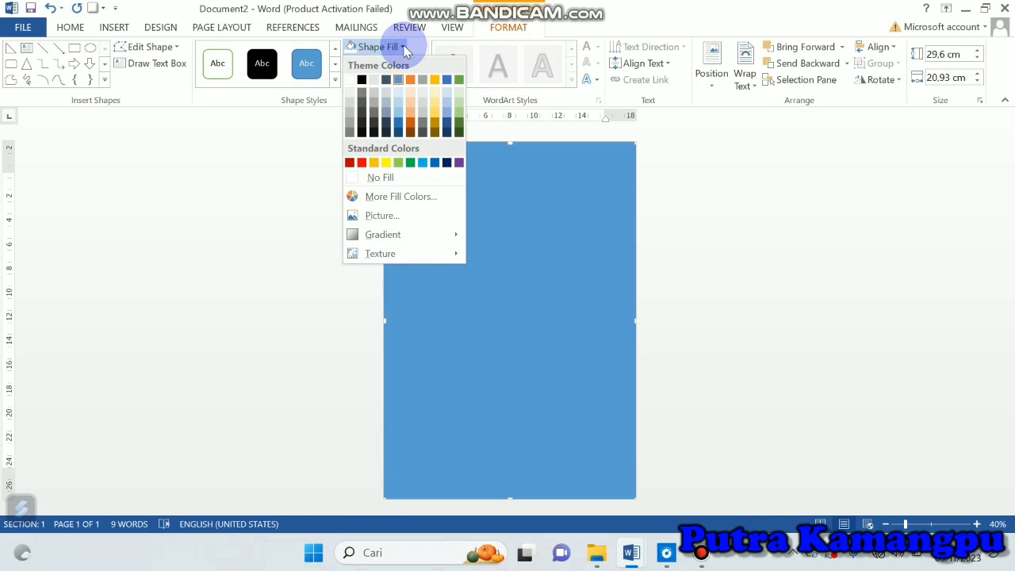
{"action": "left_click", "coordinate": [437, 163]}
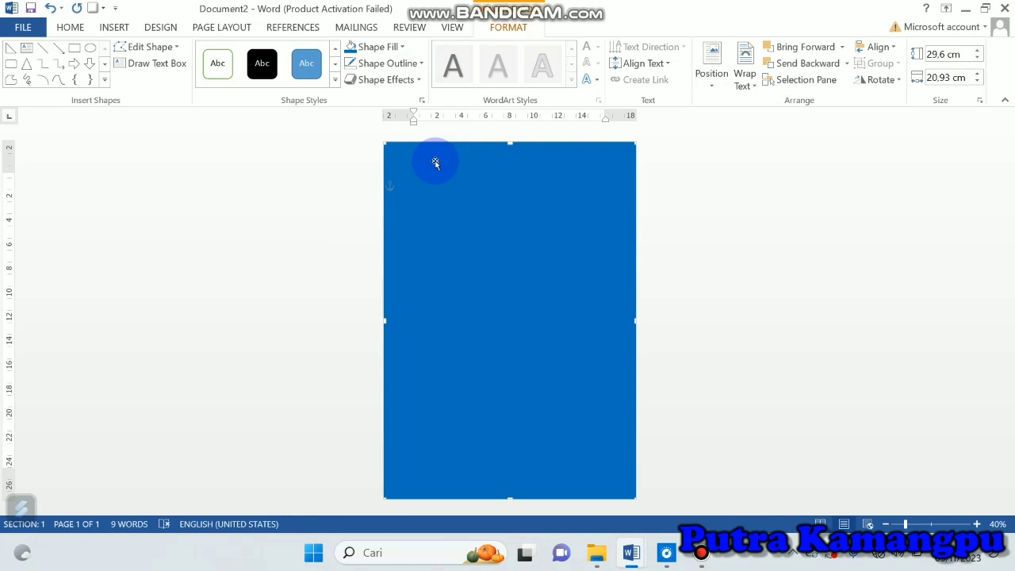
{"action": "left_click", "coordinate": [396, 47]}
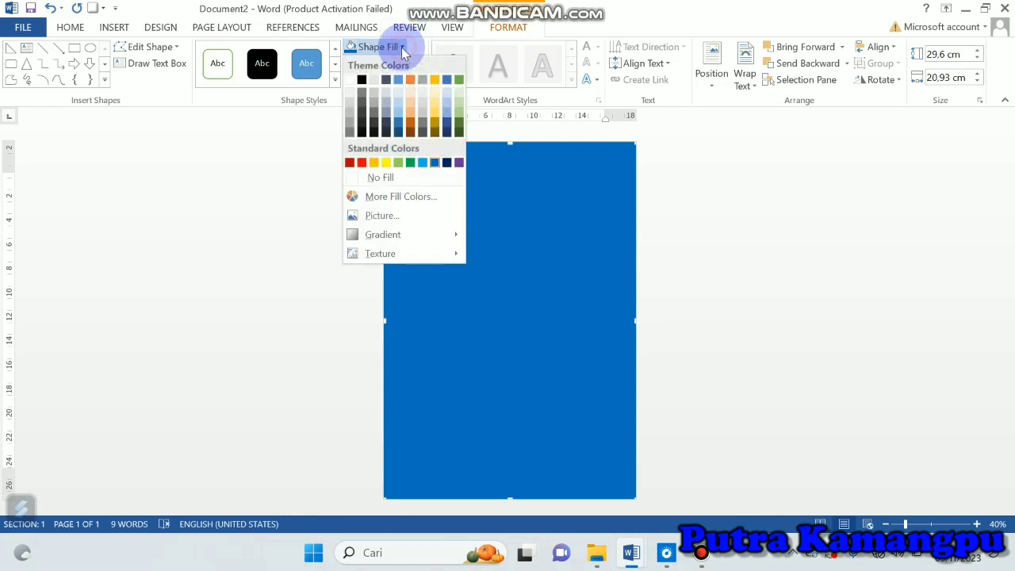
{"action": "mouse_move", "coordinate": [418, 242]}
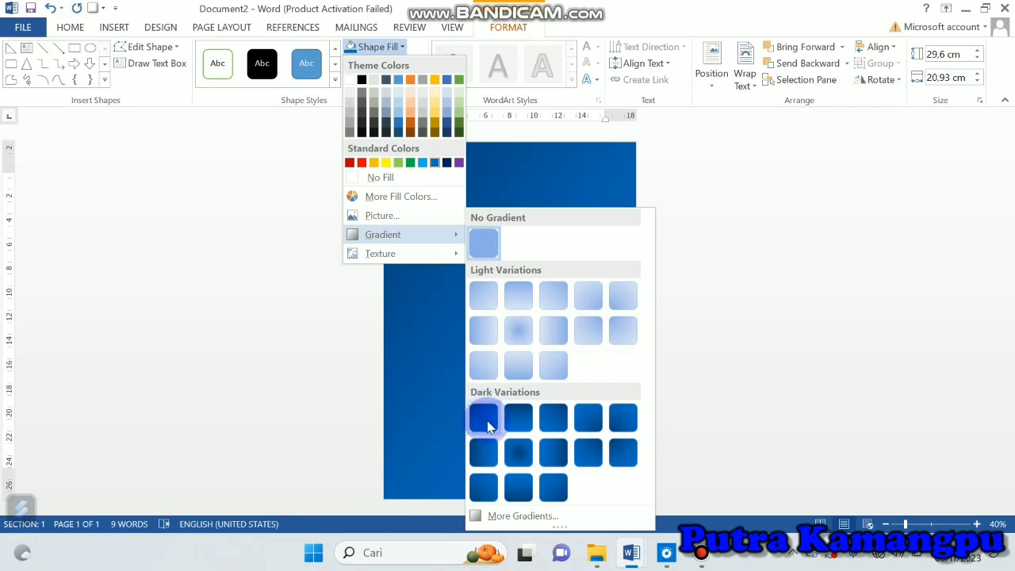
{"action": "left_click", "coordinate": [484, 418]}
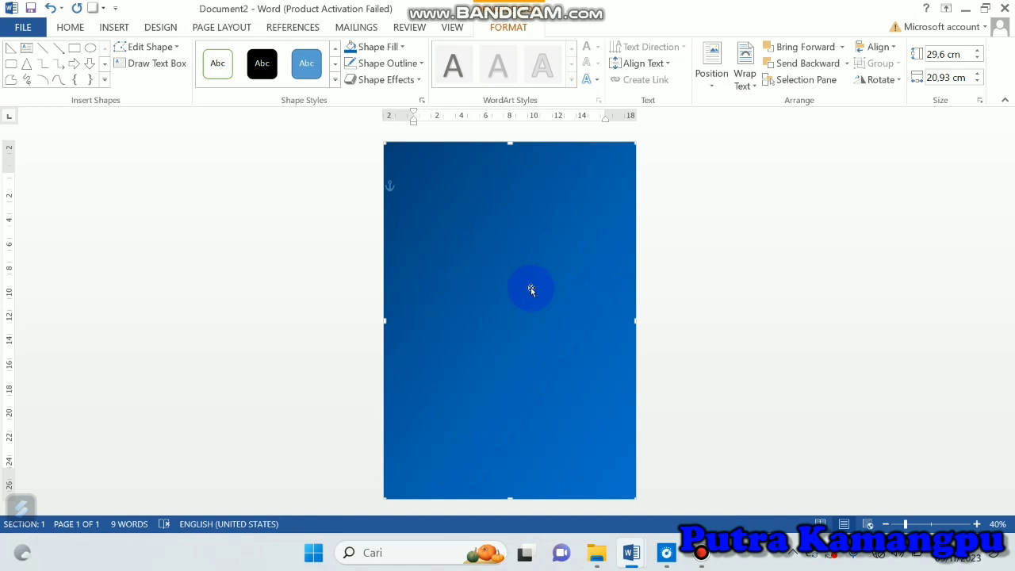
Send the blue rectangle backward behind the title, logo, white box and curves, and set its text wrapping to Behind Text.
{"action": "left_click", "coordinate": [806, 66]}
{"action": "left_click", "coordinate": [806, 66]}
{"action": "left_click", "coordinate": [806, 68]}
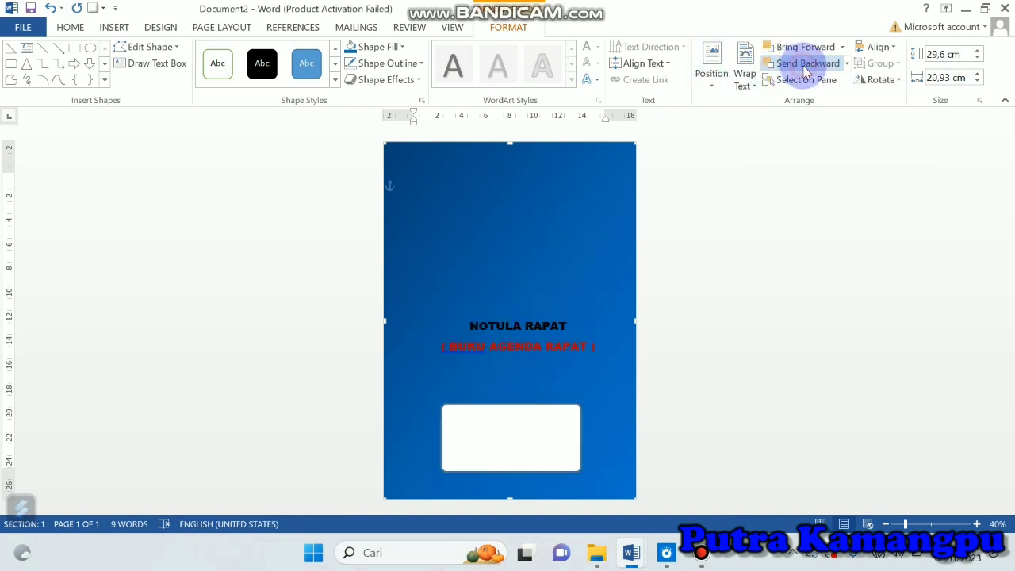
{"action": "left_click", "coordinate": [807, 69]}
{"action": "left_click", "coordinate": [807, 69]}
{"action": "left_click", "coordinate": [807, 69]}
{"action": "left_click", "coordinate": [806, 68]}
{"action": "left_click", "coordinate": [807, 69]}
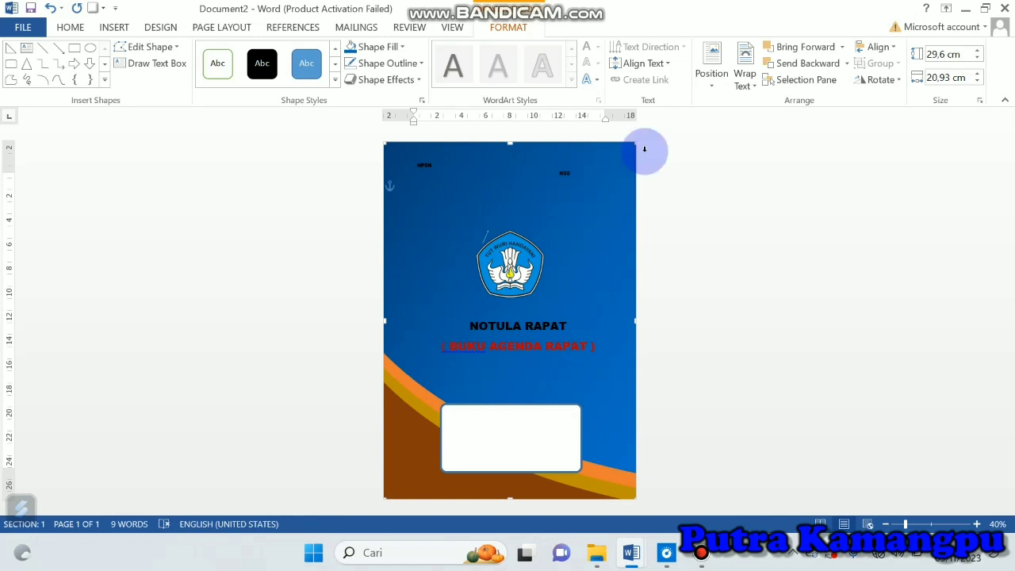
{"action": "left_click", "coordinate": [750, 86]}
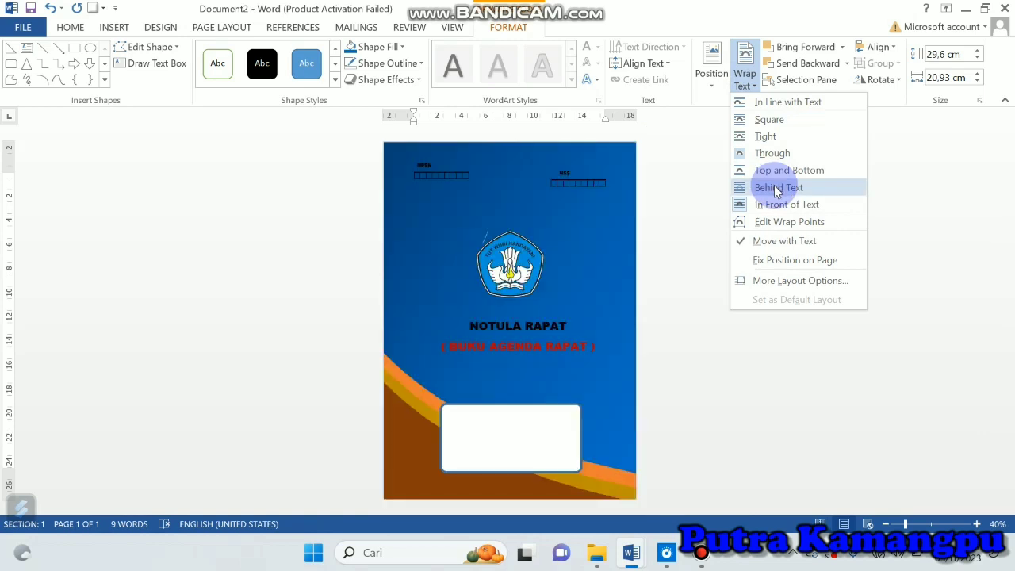
{"action": "left_click", "coordinate": [777, 188]}
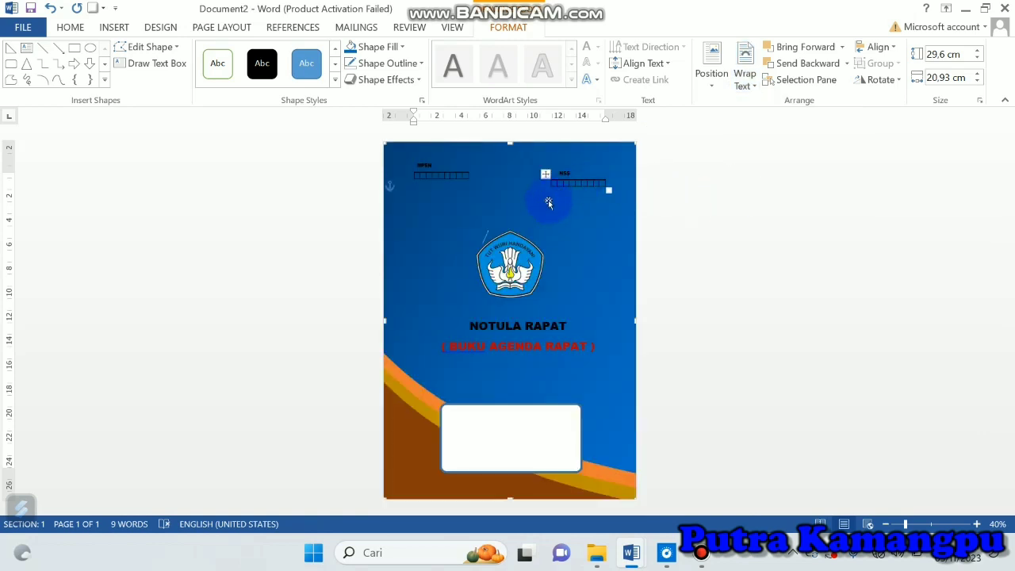
{"action": "left_click", "coordinate": [669, 249]}
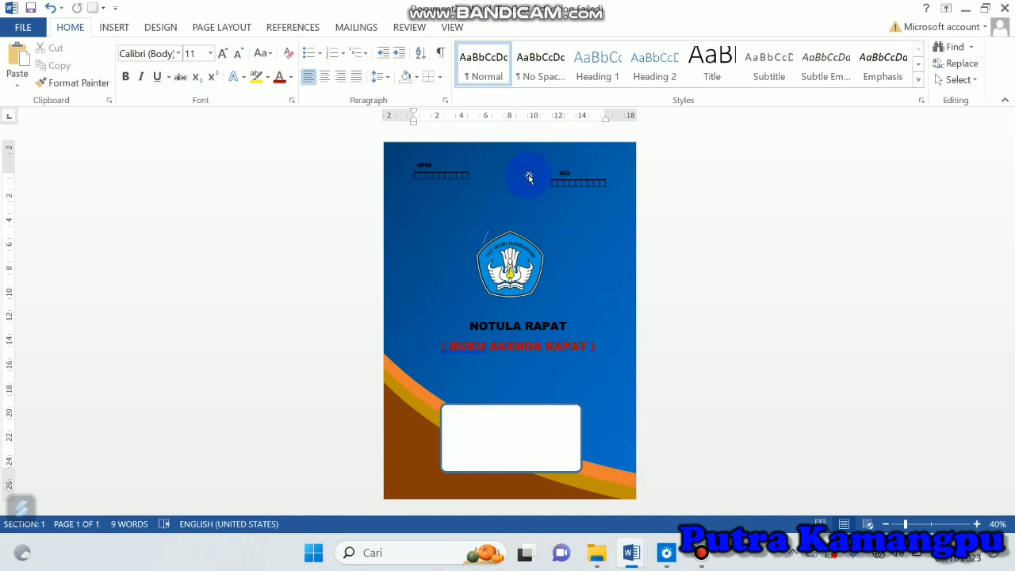
Draw a circle about 2.89 cm in diameter on the blue background beside the logo.
{"action": "left_click", "coordinate": [117, 28]}
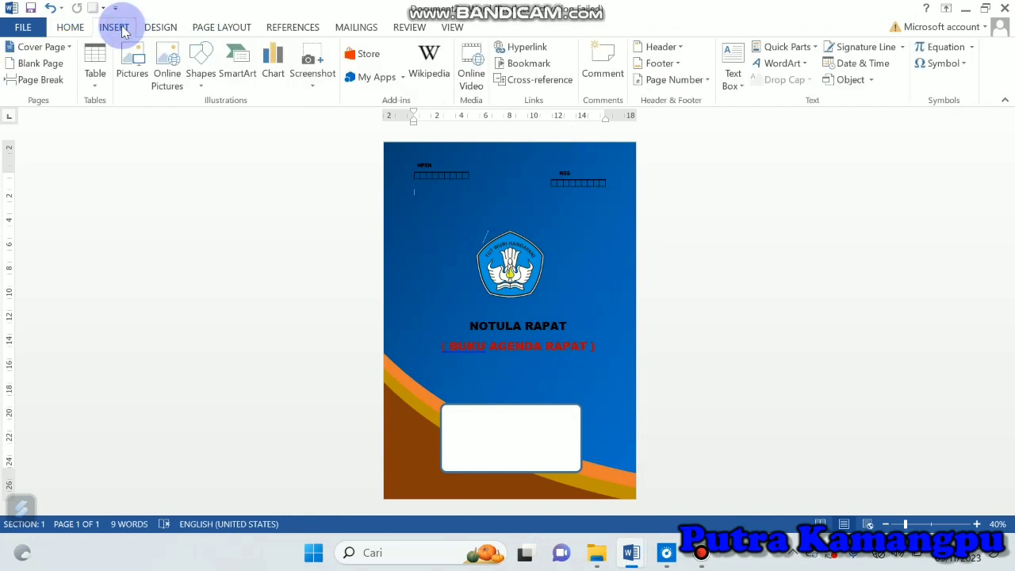
{"action": "left_click", "coordinate": [197, 54]}
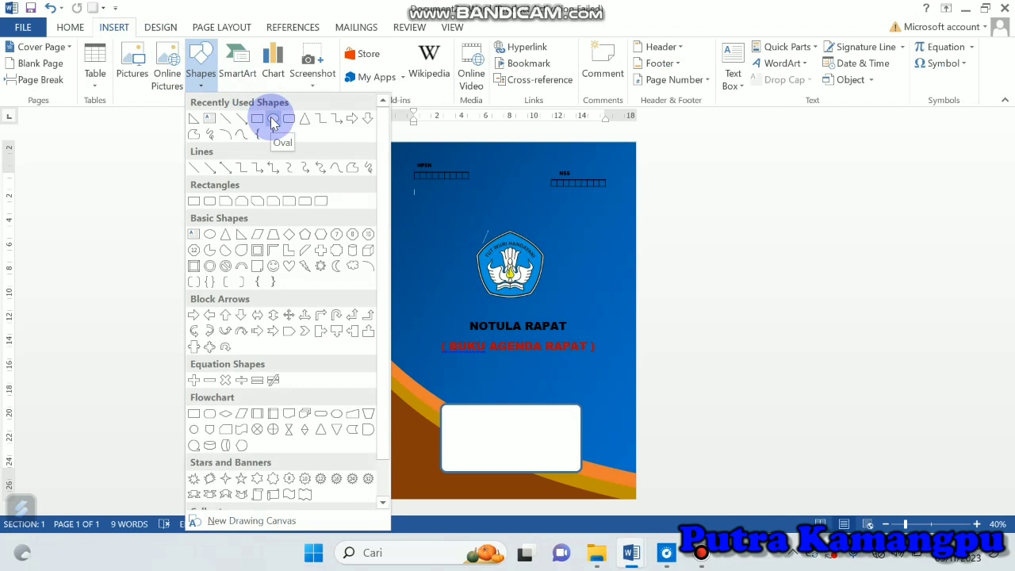
{"action": "left_click", "coordinate": [273, 121]}
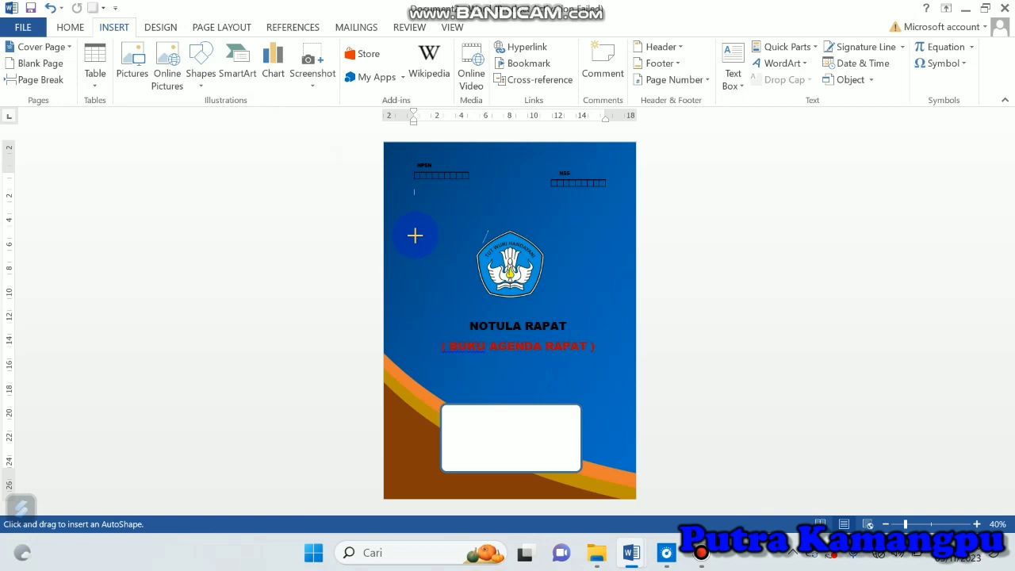
{"action": "left_click_drag", "start_coordinate": [415, 236], "coordinate": [445, 272]}
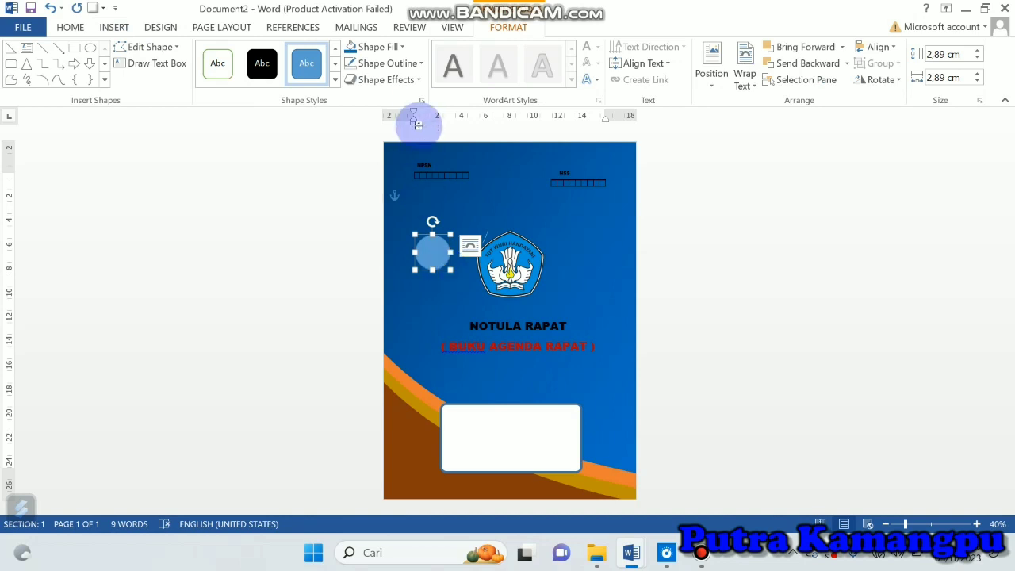
Remove the circle's outline and fill it with dark green.
{"action": "left_click", "coordinate": [417, 68]}
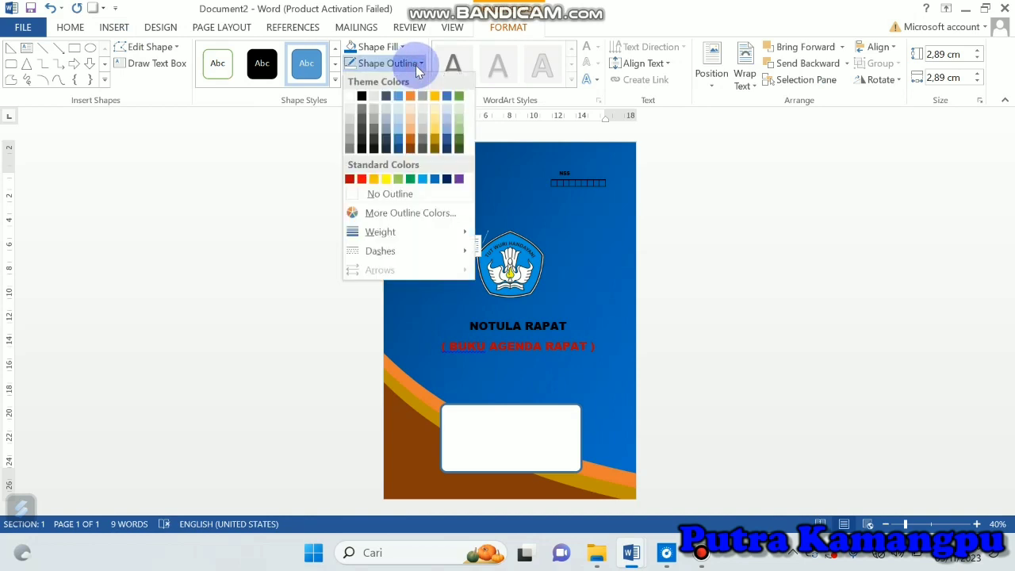
{"action": "left_click", "coordinate": [358, 197]}
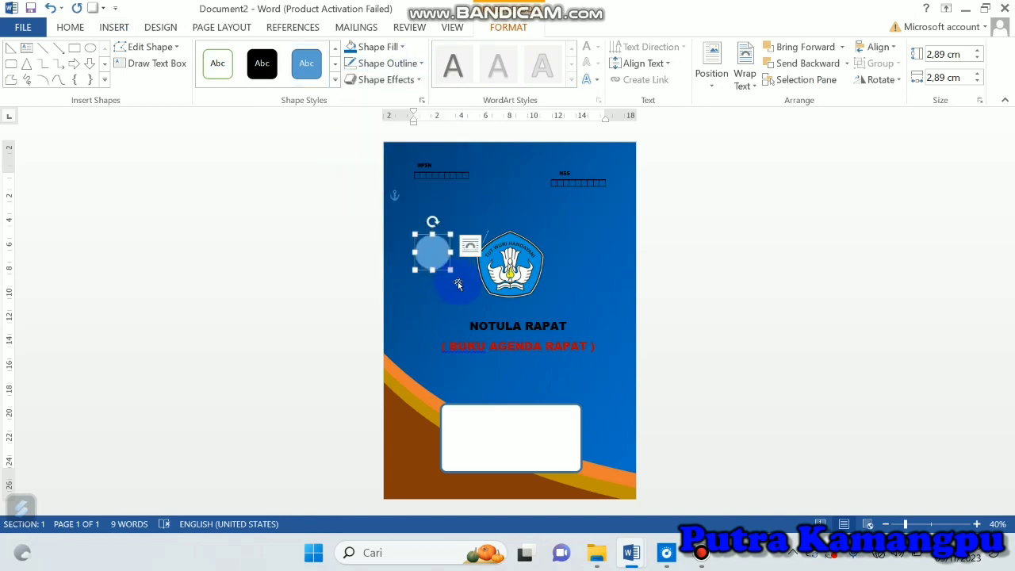
{"action": "left_click", "coordinate": [403, 48]}
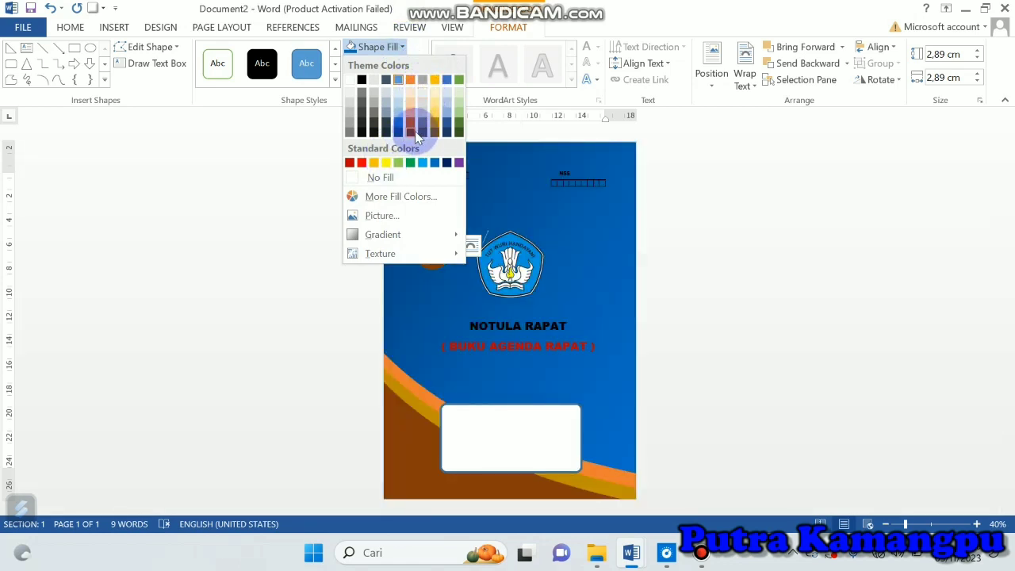
{"action": "left_click", "coordinate": [456, 121]}
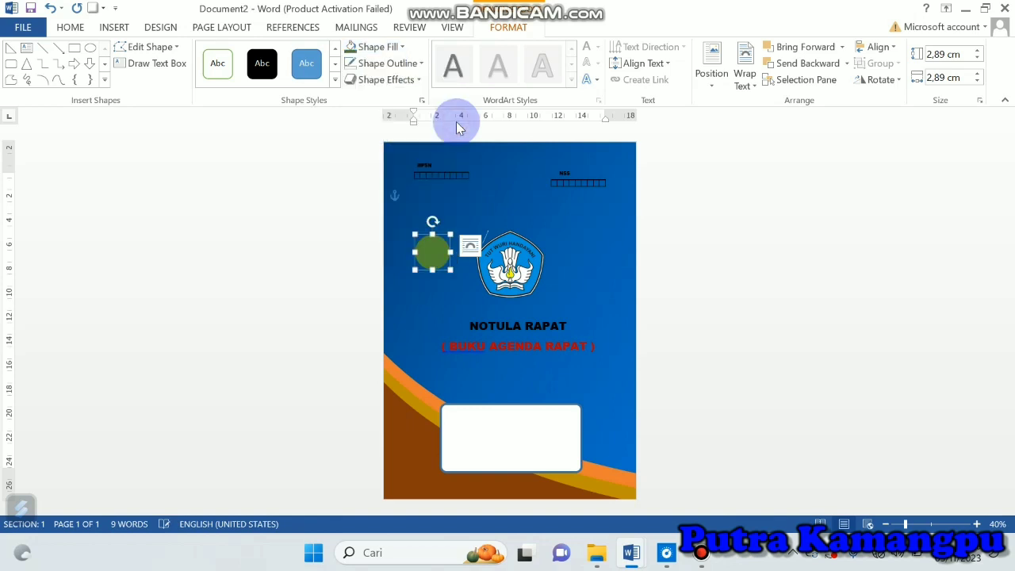
Switch the circle's fill to a gradient fill and select the gradient stop at the 74% position.
{"action": "left_click", "coordinate": [405, 48]}
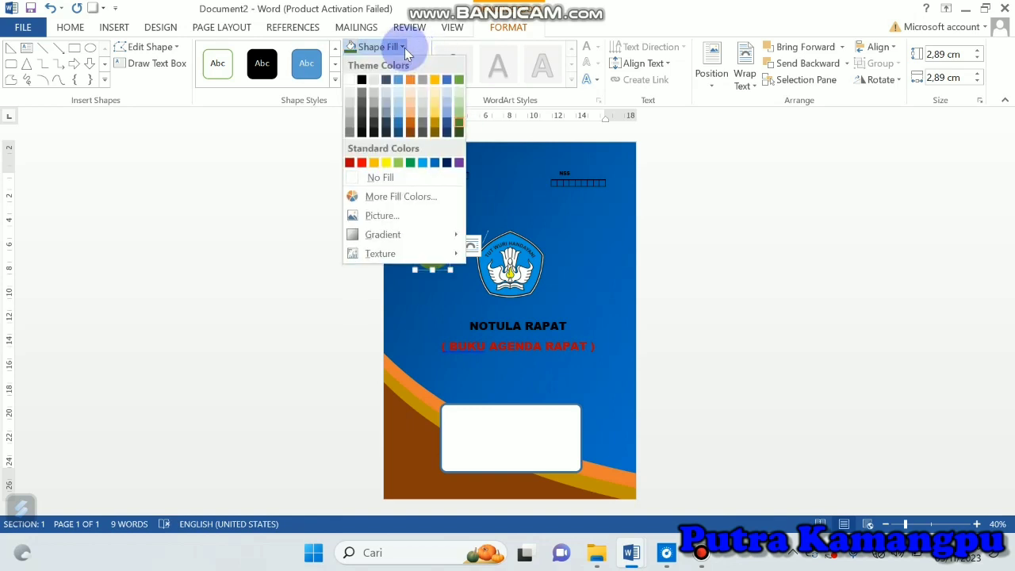
{"action": "mouse_move", "coordinate": [407, 239]}
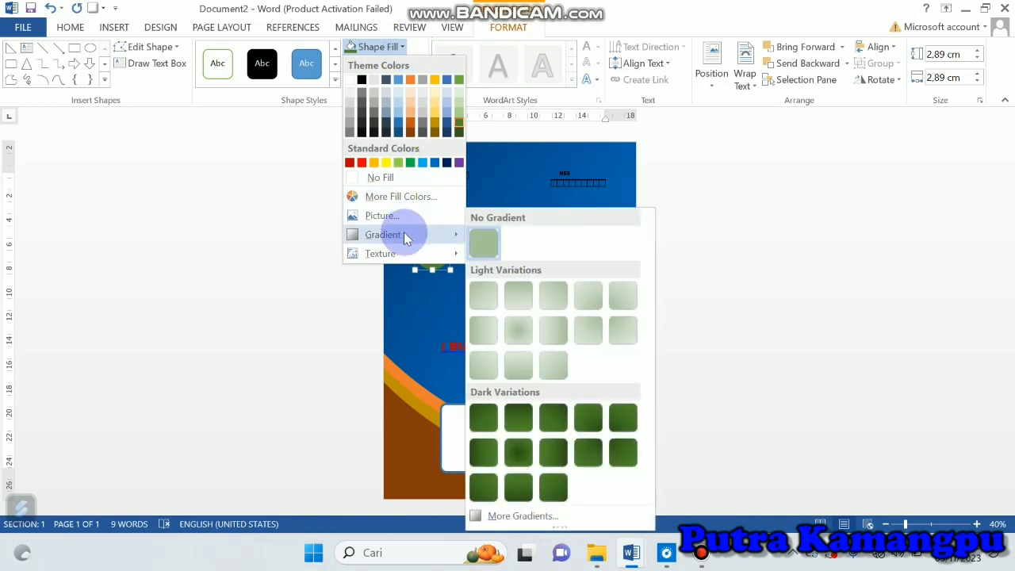
{"action": "left_click", "coordinate": [514, 516]}
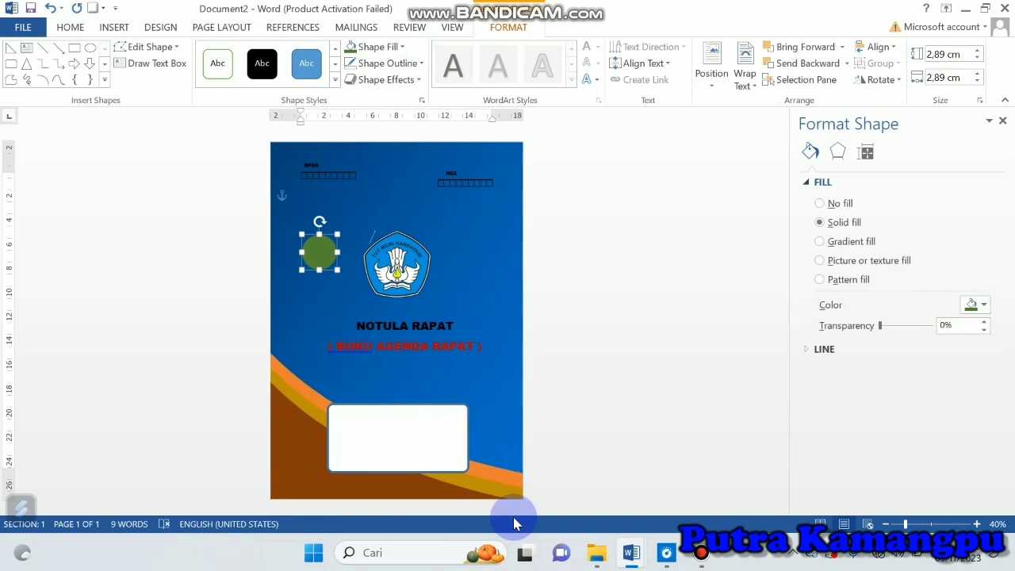
{"action": "left_click", "coordinate": [821, 243]}
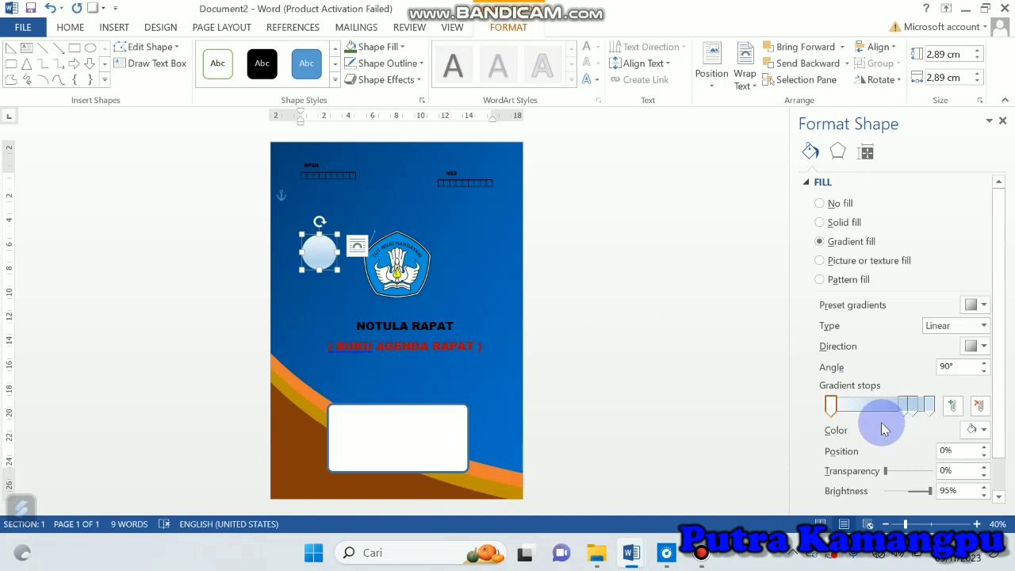
{"action": "left_click", "coordinate": [903, 405]}
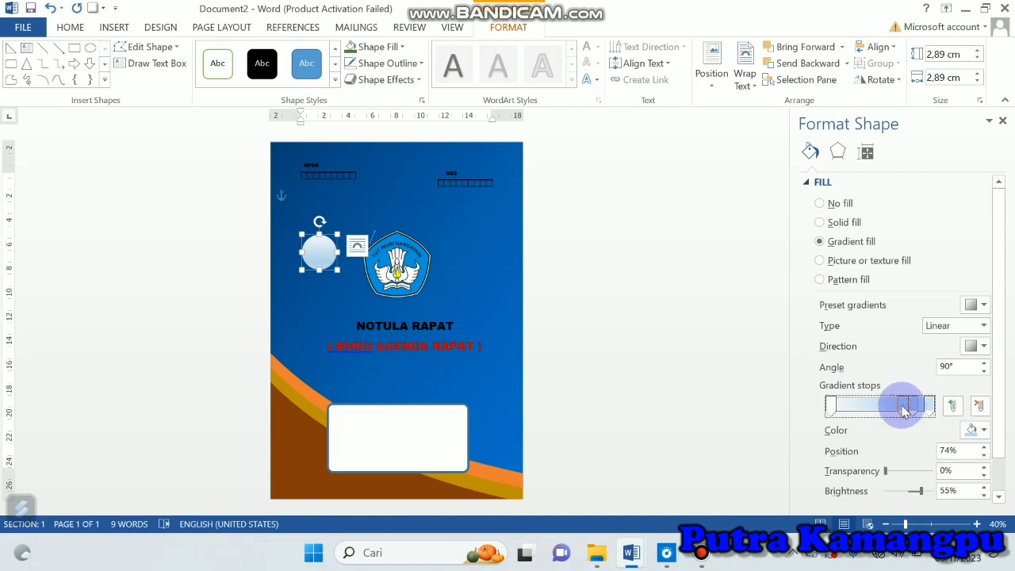